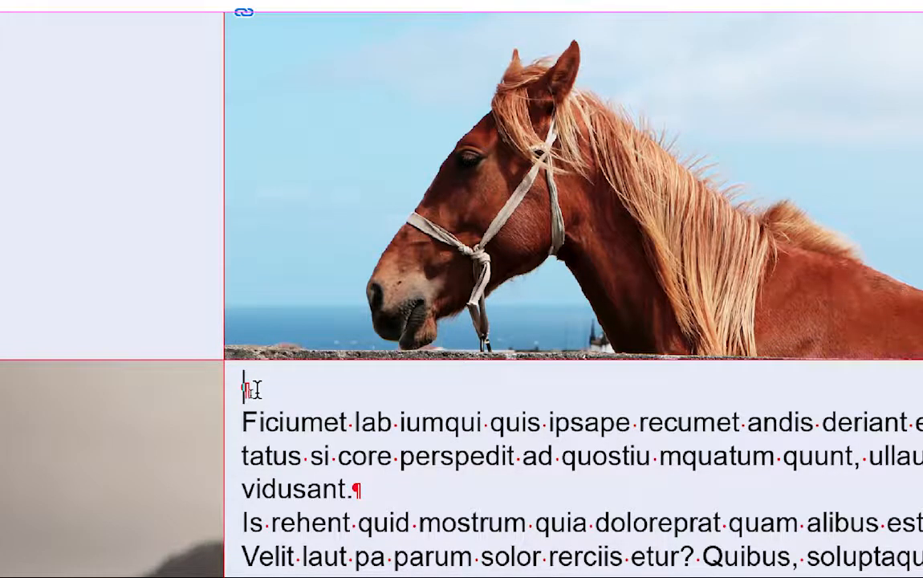
Enter the title "Les chevaux de Camargue" on the empty line above the body text and select the whole title.
{"action": "type", "text": "Les chevaux de Camargue"}
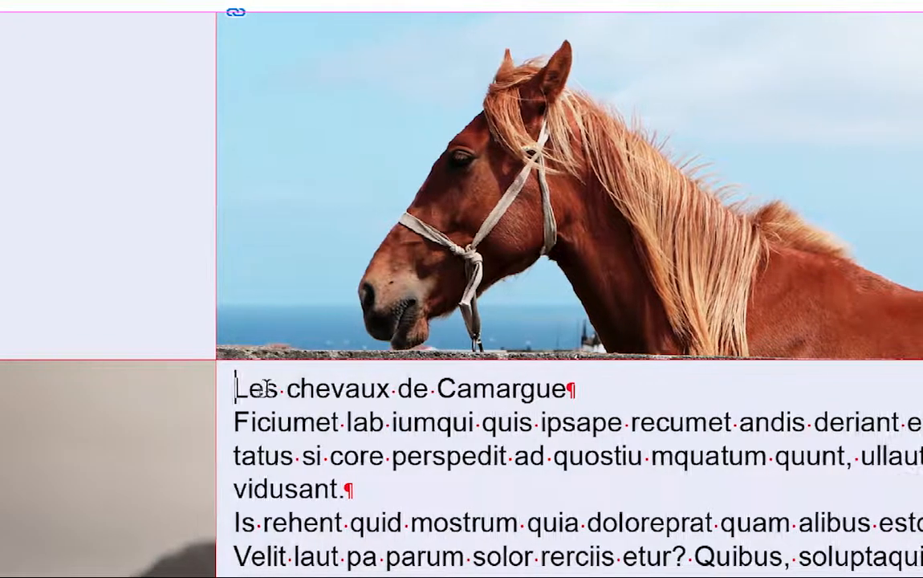
{"action": "left_click_drag", "start_coordinate": [254, 388], "coordinate": [540, 388]}
{"action": "left_click_drag", "start_coordinate": [351, 391], "coordinate": [405, 396]}
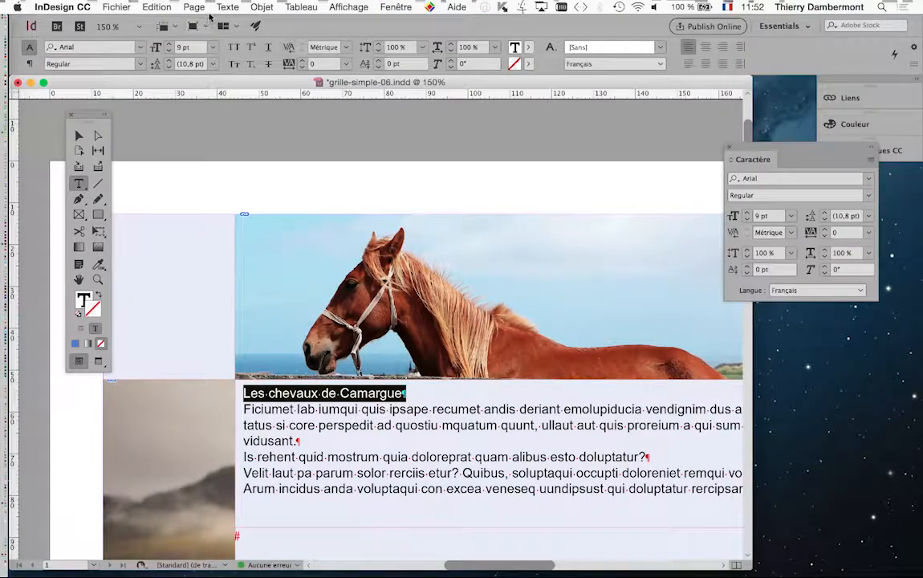
Place the Character panel beside the selected title and set the title's font size to 11 pt.
{"action": "left_click", "coordinate": [227, 6]}
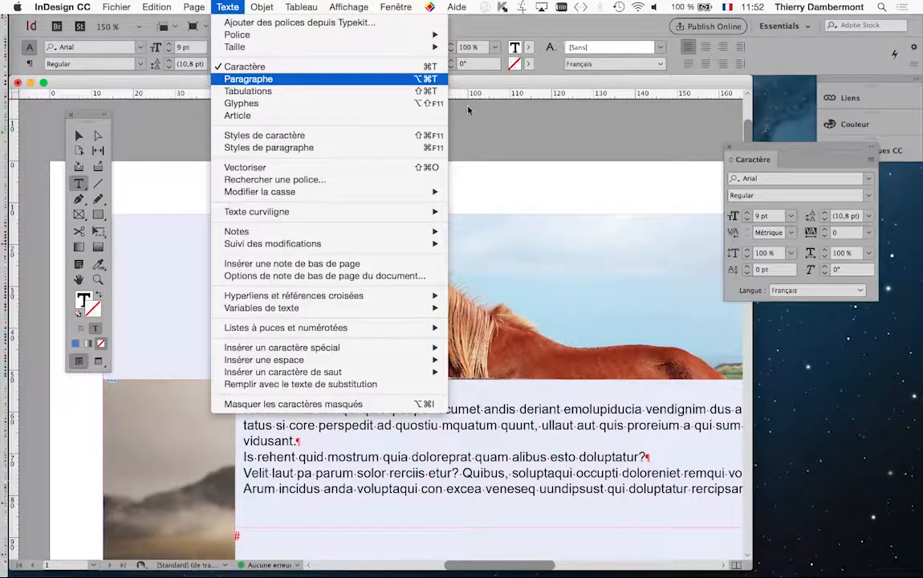
{"action": "left_click", "coordinate": [769, 162]}
{"action": "left_click_drag", "start_coordinate": [770, 162], "coordinate": [475, 289]}
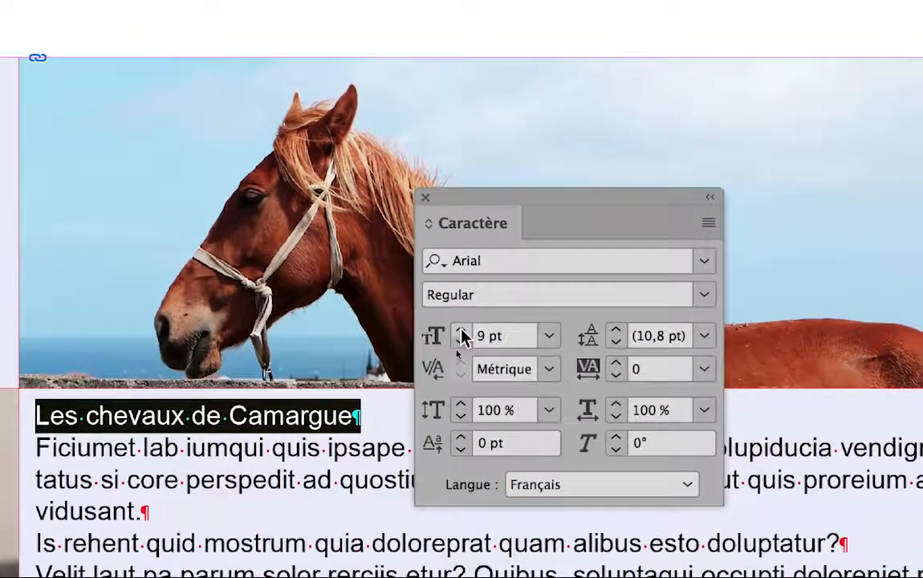
{"action": "left_click", "coordinate": [438, 416]}
{"action": "left_click", "coordinate": [463, 334]}
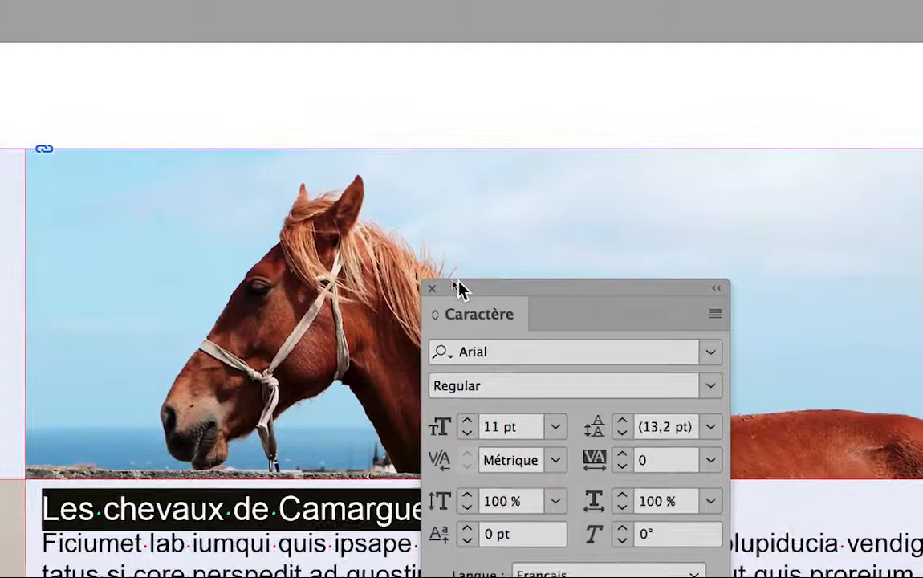
{"action": "left_click_drag", "start_coordinate": [458, 282], "coordinate": [487, 273]}
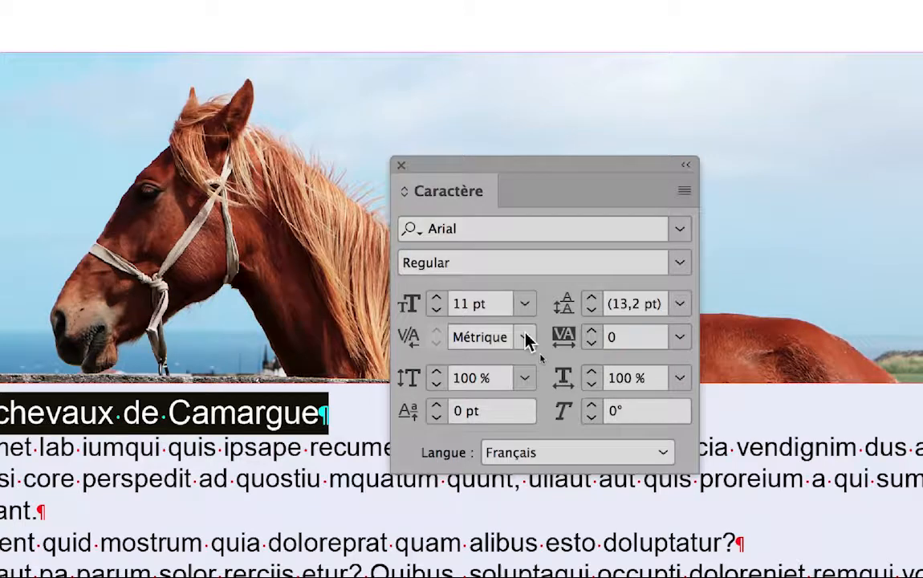
Set the selected title's kerning to Optique.
{"action": "left_click", "coordinate": [527, 337]}
{"action": "left_click", "coordinate": [527, 338]}
{"action": "left_click", "coordinate": [527, 338]}
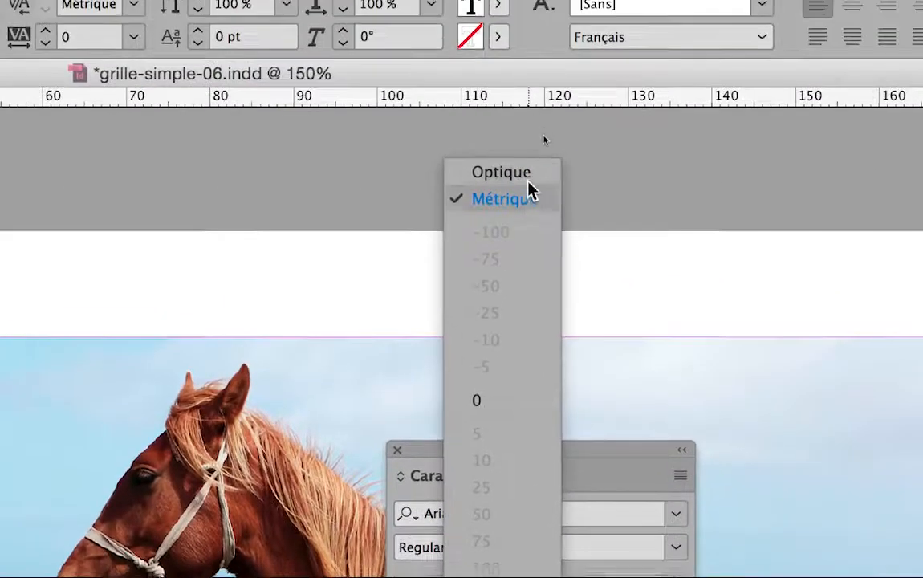
{"action": "left_click", "coordinate": [528, 181]}
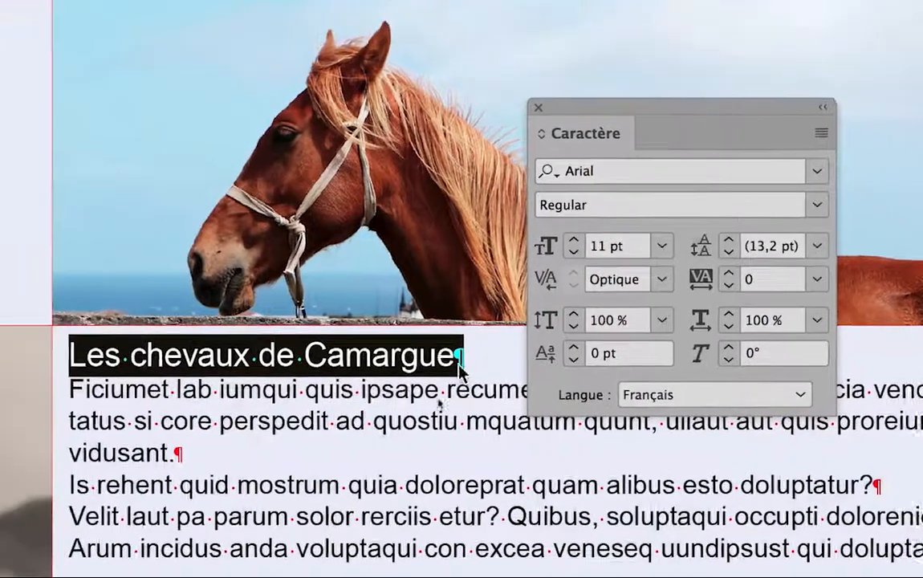
Replace the words "Les chevaux de" in the title with "The horses in".
{"action": "left_click", "coordinate": [281, 332]}
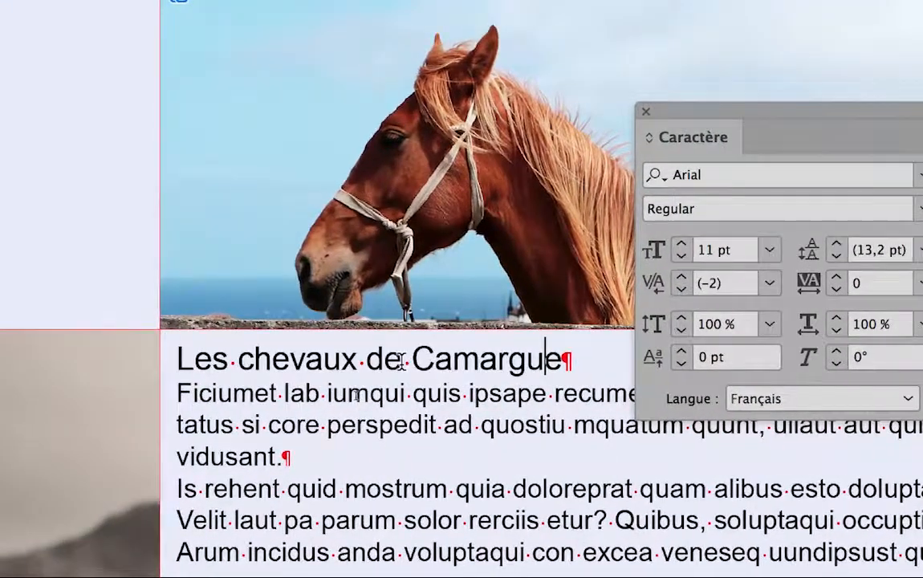
{"action": "left_click_drag", "start_coordinate": [405, 359], "coordinate": [177, 359]}
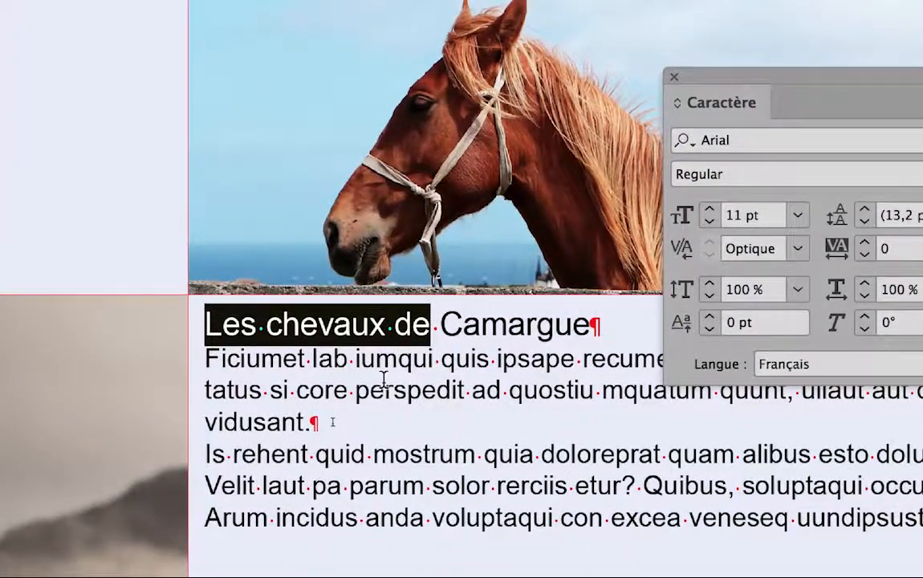
{"action": "type", "text": "The horses i"}
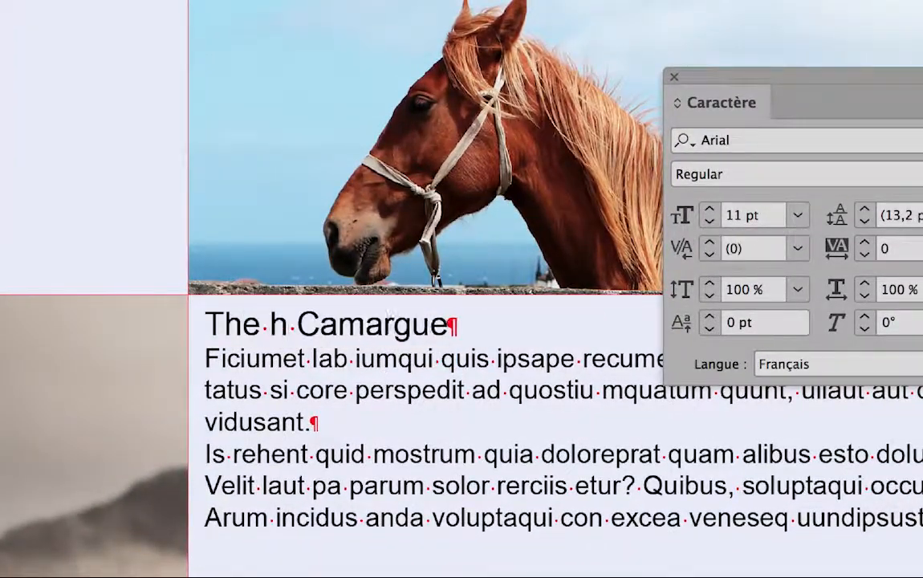
{"action": "type", "text": "n"}
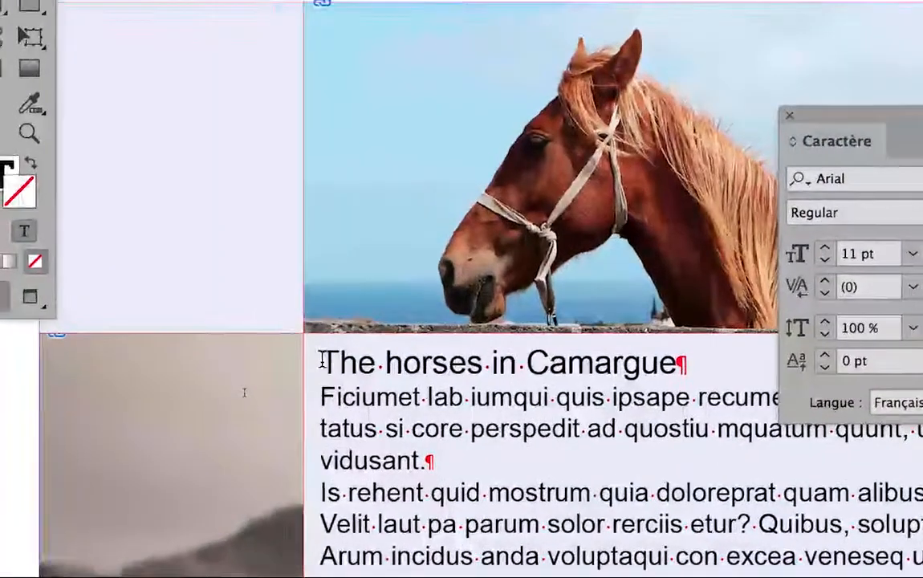
Select the whole English title and turn on dynamic spell checking (Vérification orthographique dynamique).
{"action": "left_click_drag", "start_coordinate": [322, 361], "coordinate": [679, 363]}
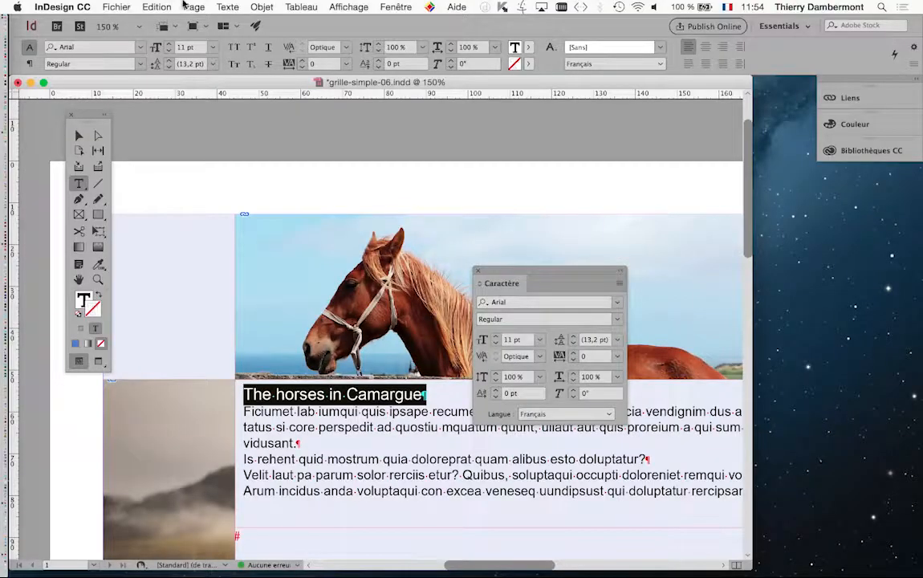
{"action": "left_click", "coordinate": [161, 6]}
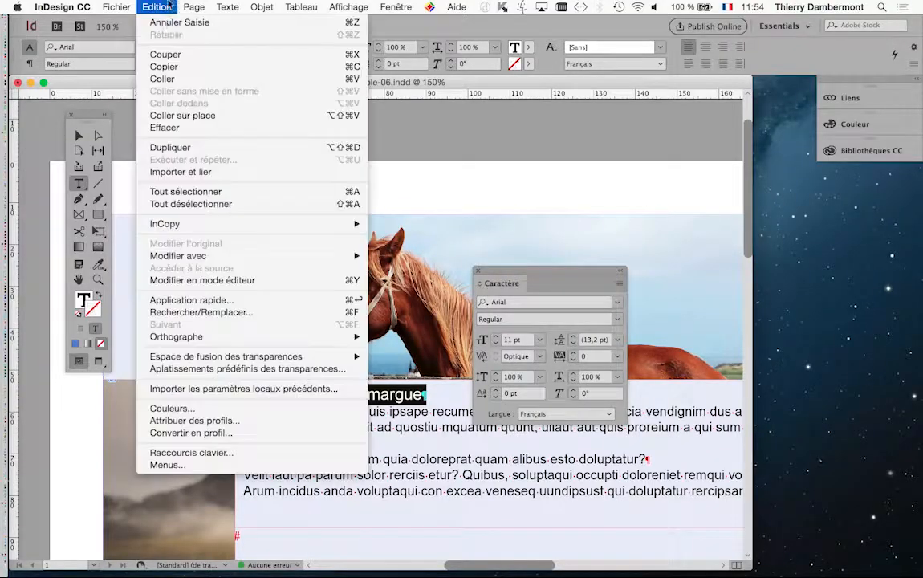
{"action": "mouse_move", "coordinate": [217, 337]}
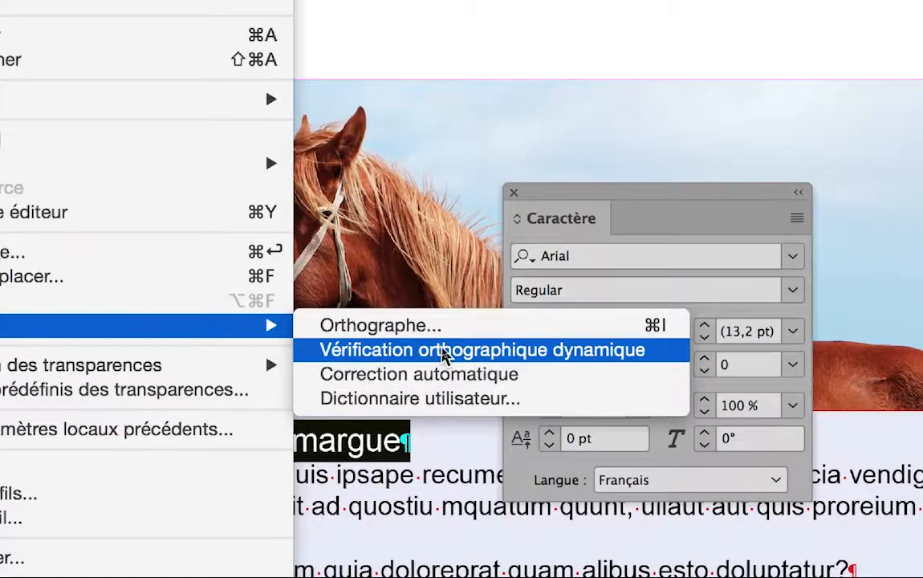
{"action": "left_click", "coordinate": [444, 351]}
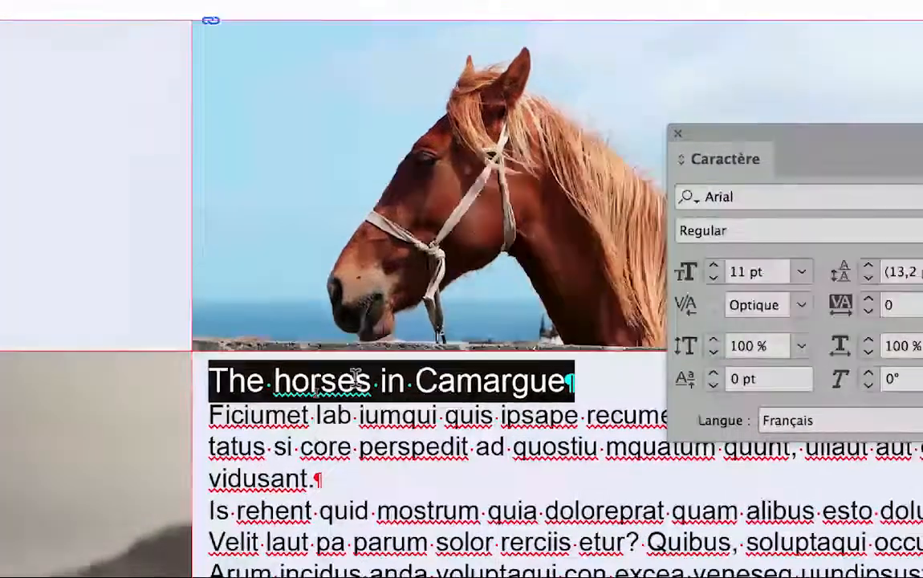
Select the entire title "The horses in Camargue" and set its language to Anglais : Etats-Unis.
{"action": "left_click_drag", "start_coordinate": [386, 375], "coordinate": [314, 376]}
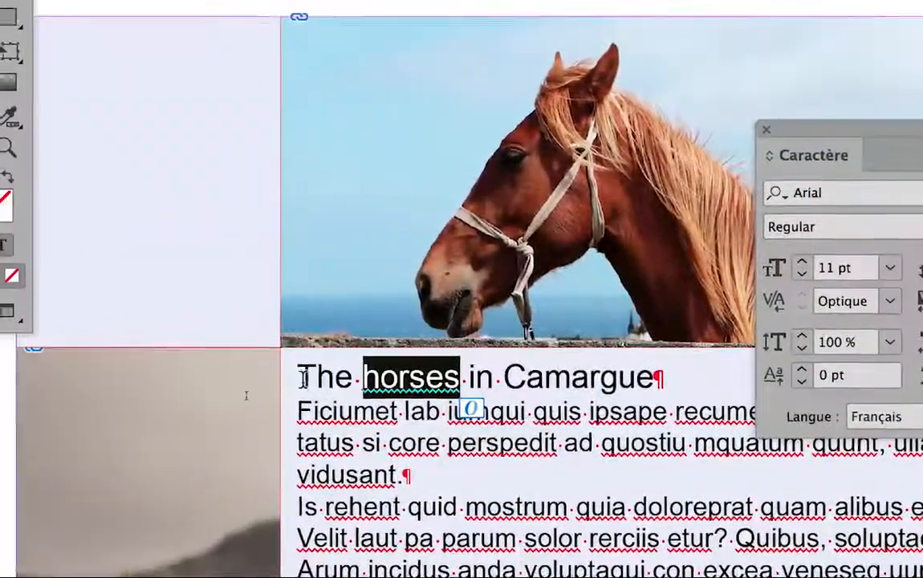
{"action": "left_click_drag", "start_coordinate": [256, 371], "coordinate": [541, 370]}
{"action": "left_click_drag", "start_coordinate": [396, 377], "coordinate": [475, 377]}
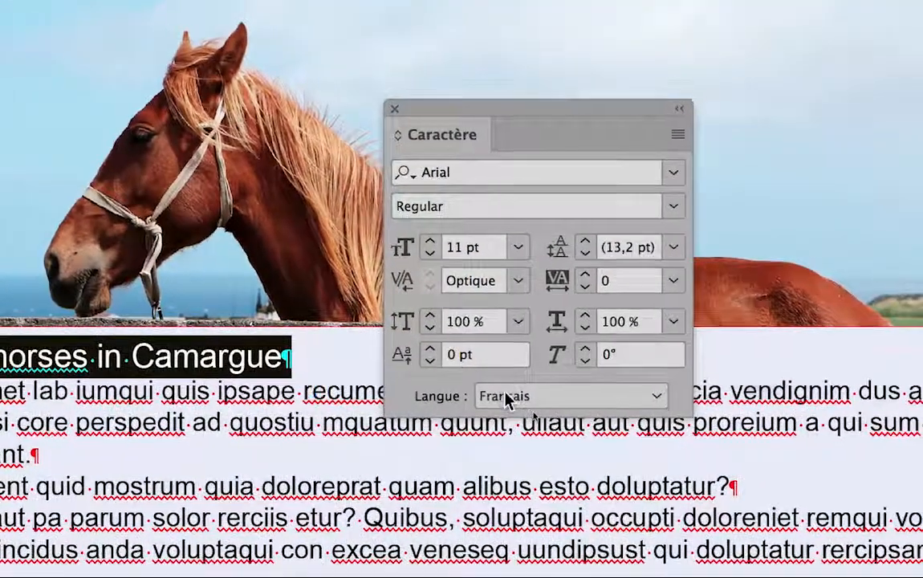
{"action": "left_click", "coordinate": [651, 420]}
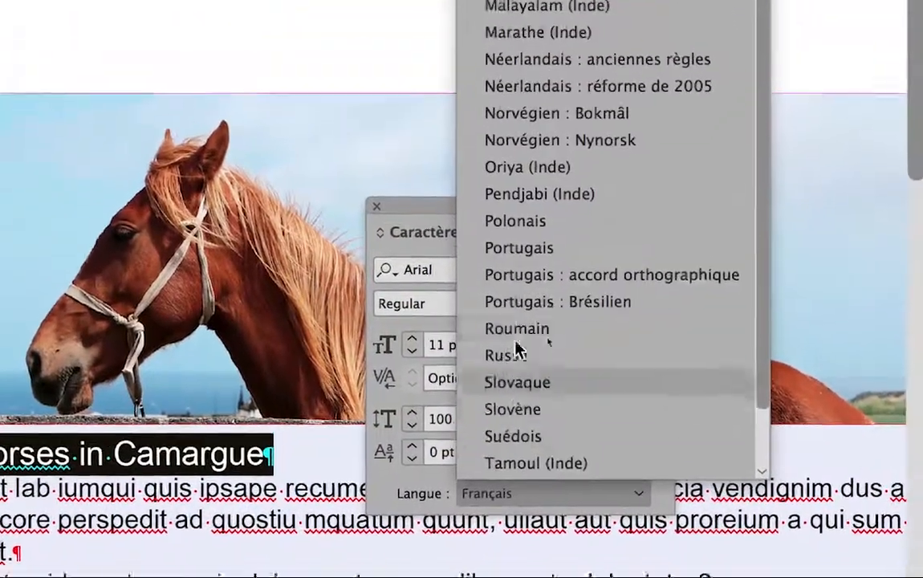
{"action": "scroll", "coordinate": [516, 351], "scroll_direction": "up", "scroll_amount": 10}
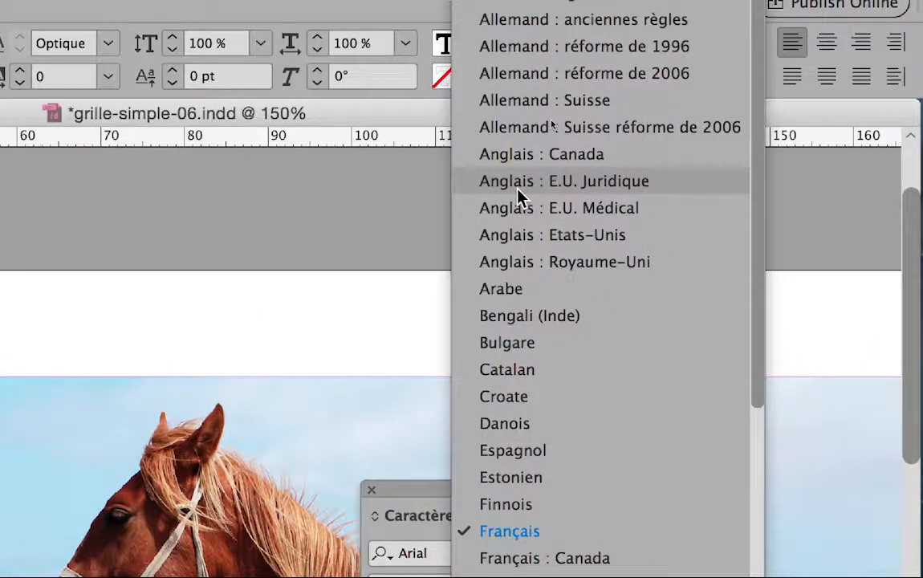
{"action": "key", "text": "Escape"}
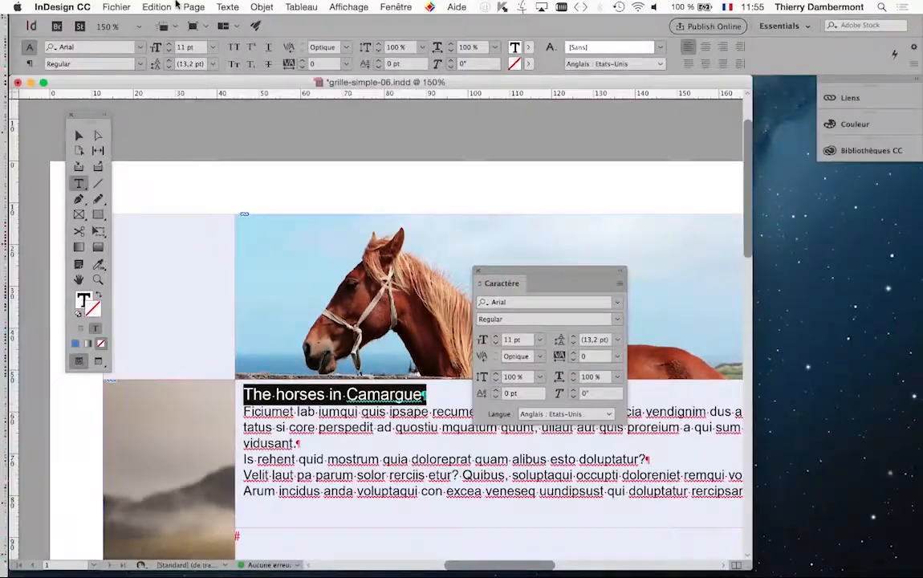
{"action": "left_click", "coordinate": [176, 7]}
{"action": "key", "text": "Escape"}
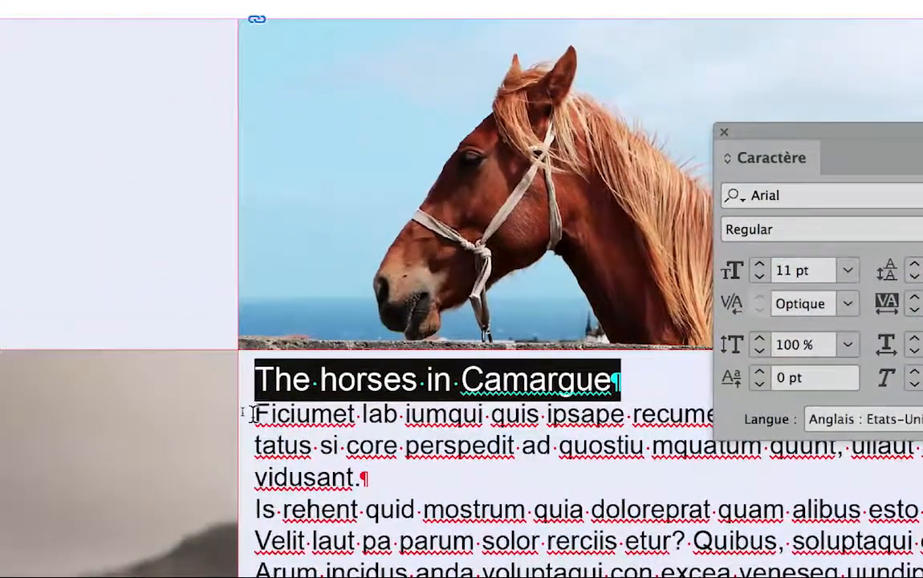
Select all the body text below the title, set its language to [Aucune langue], and close the Character panel.
{"action": "left_click_drag", "start_coordinate": [254, 414], "coordinate": [546, 472]}
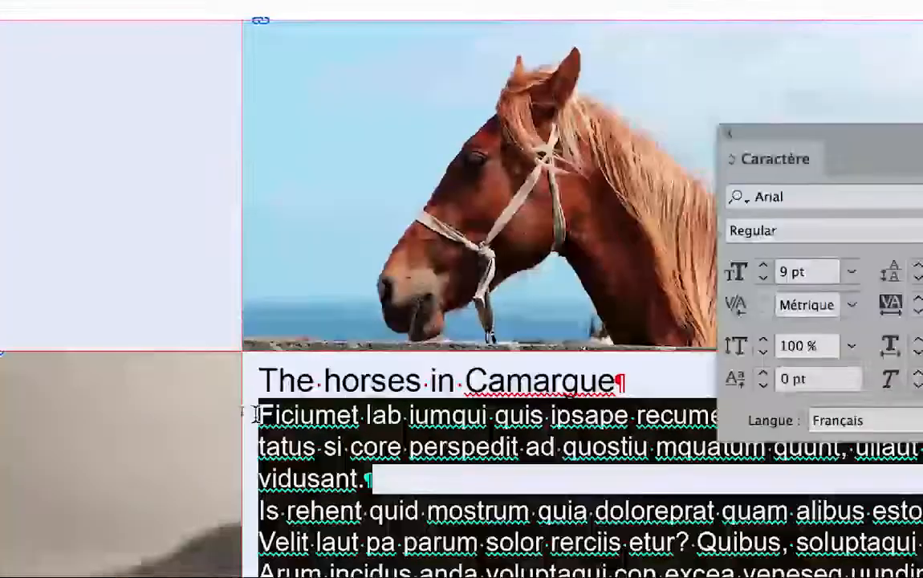
{"action": "left_click", "coordinate": [255, 414]}
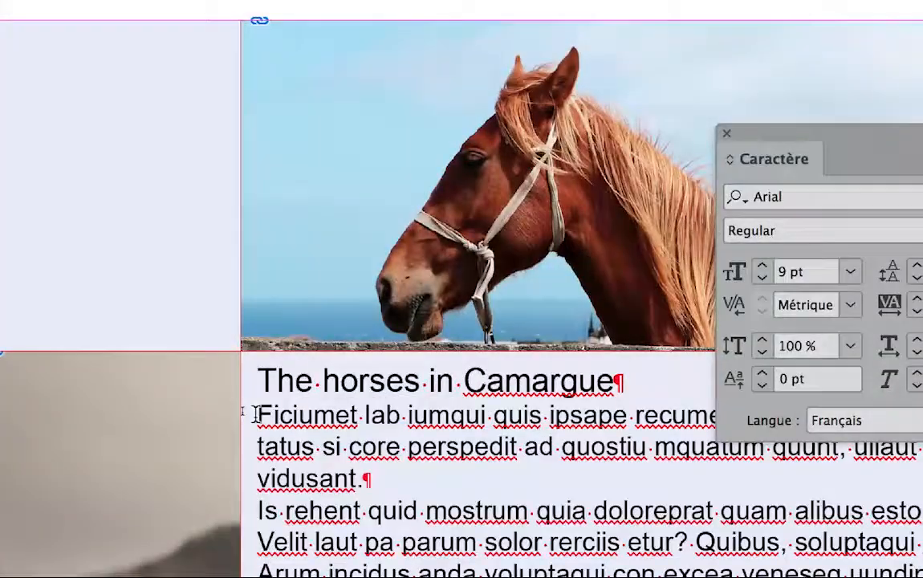
{"action": "key", "text": "ctrl+shift+End"}
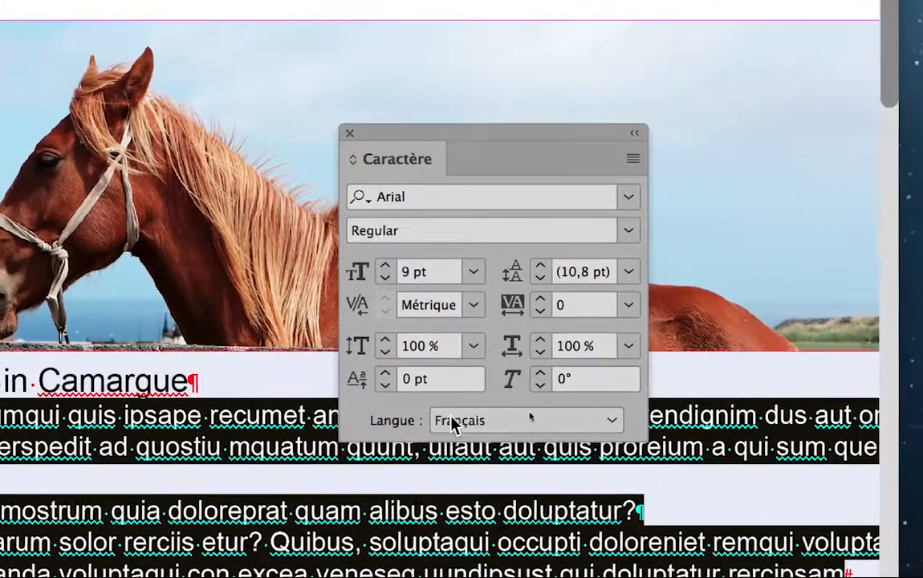
{"action": "left_click", "coordinate": [453, 421]}
{"action": "scroll", "coordinate": [458, 401], "scroll_direction": "up", "scroll_amount": 10}
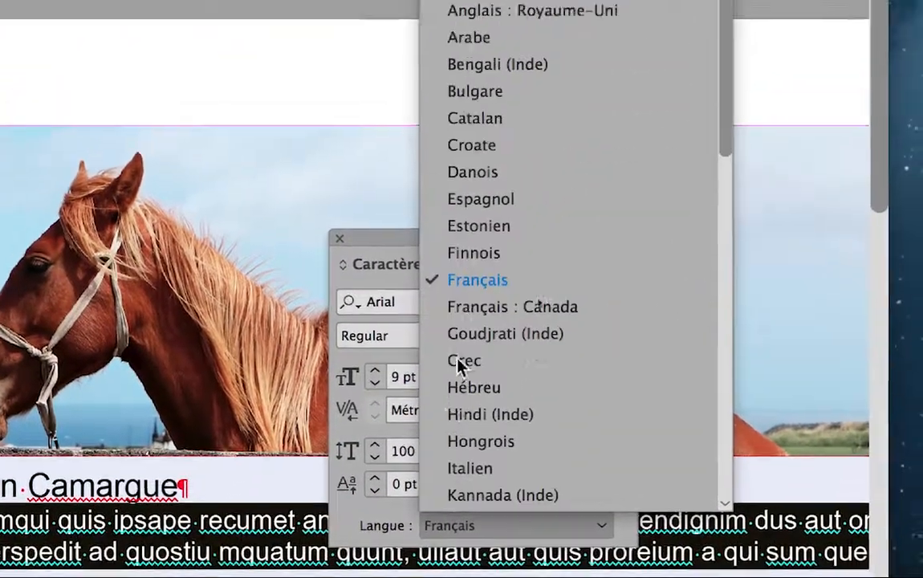
{"action": "key", "text": "Escape"}
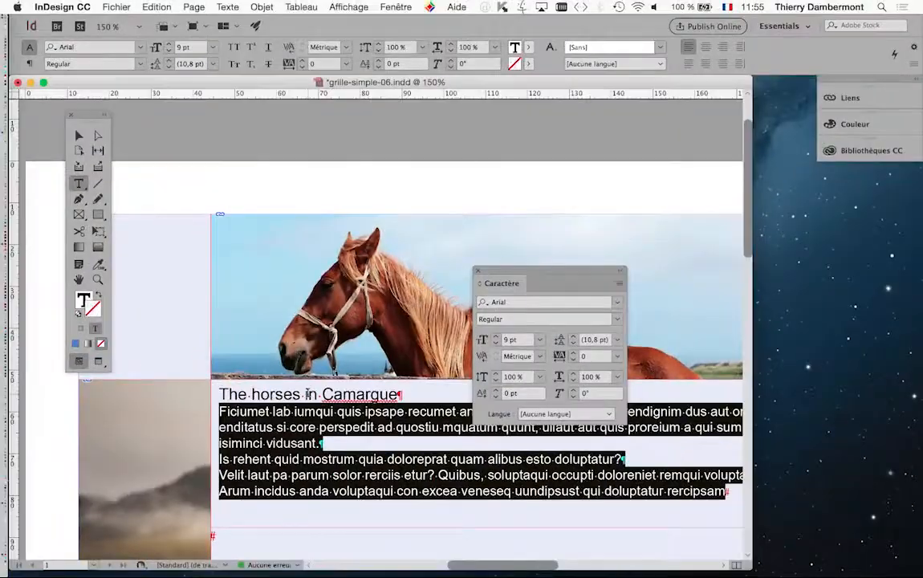
{"action": "left_click", "coordinate": [477, 271]}
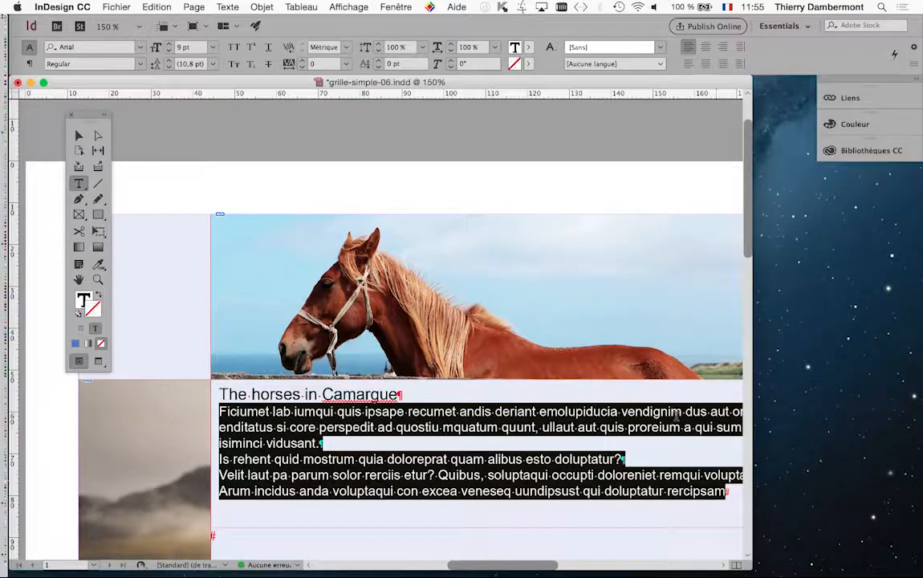